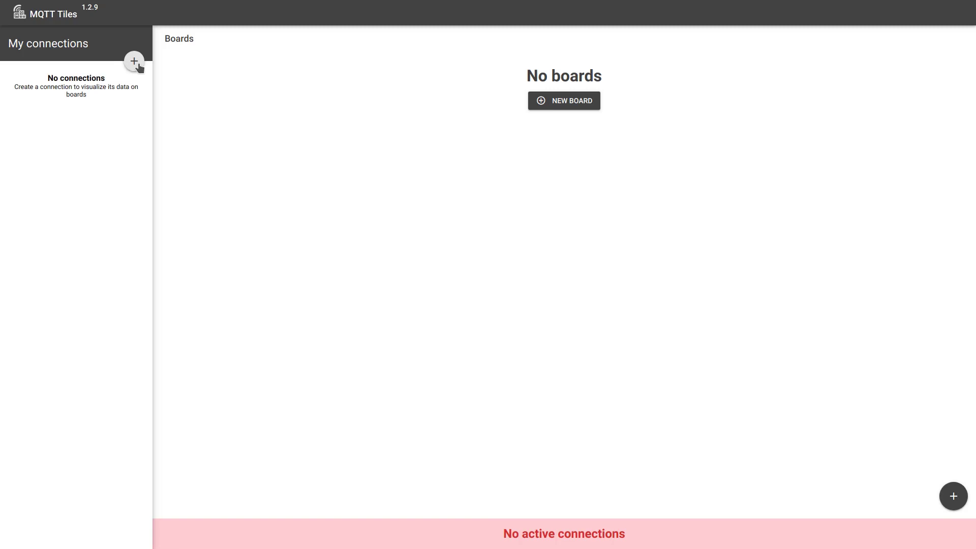
Add and save a New client connection to wss://mqtt.flespi.io, pasting the flespi token as username.
{"action": "left_click", "coordinate": [136, 62]}
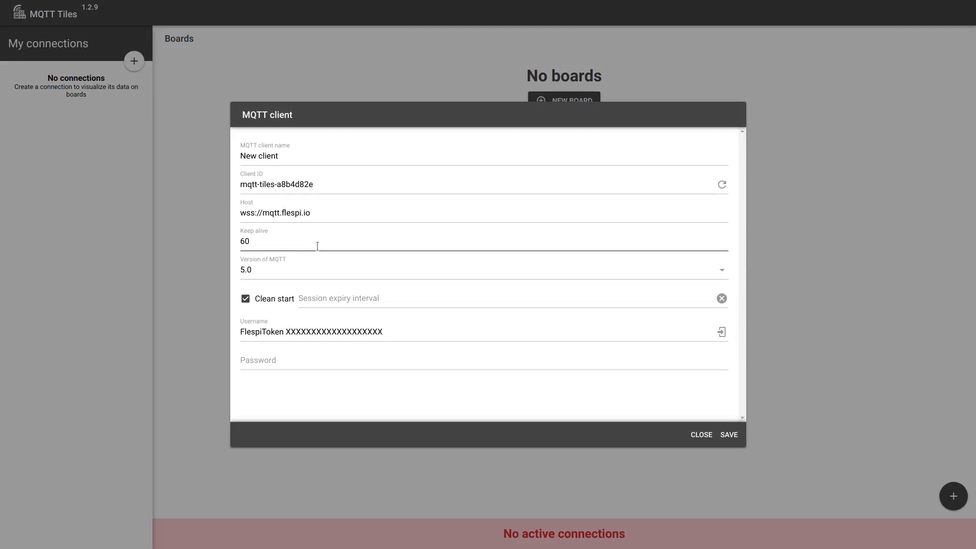
{"action": "double_click", "coordinate": [318, 332]}
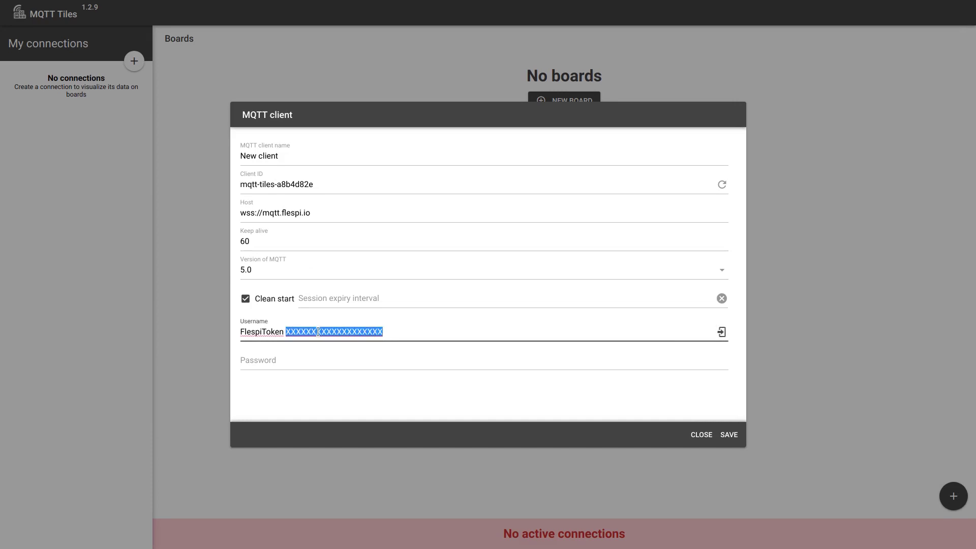
{"action": "key", "text": "ctrl+v"}
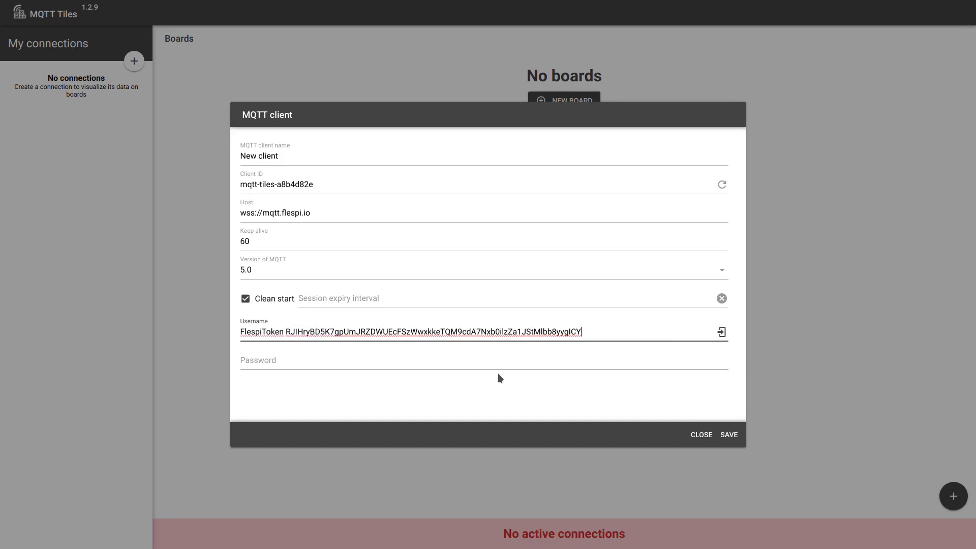
{"action": "left_click", "coordinate": [726, 436]}
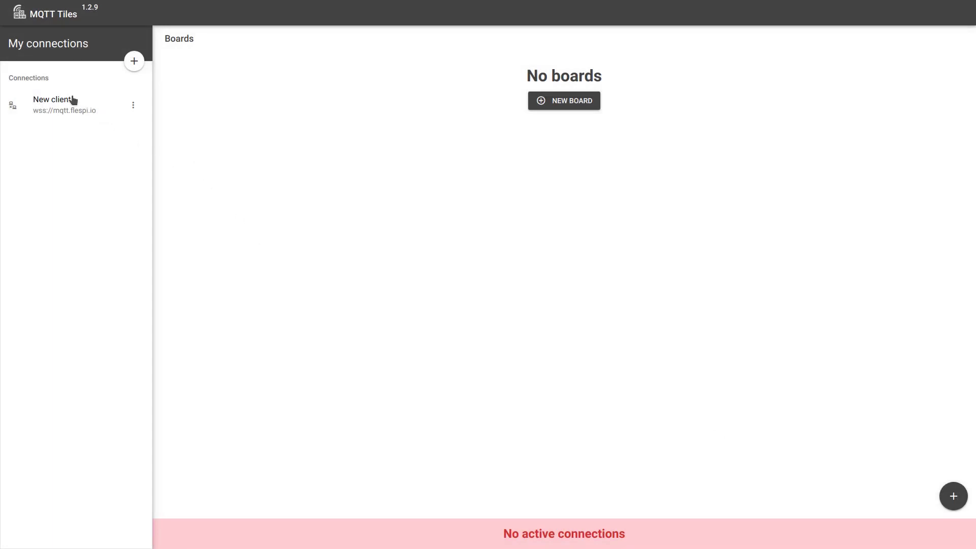
Connect the New client connection to wss://mqtt.flespi.io.
{"action": "left_click", "coordinate": [60, 102]}
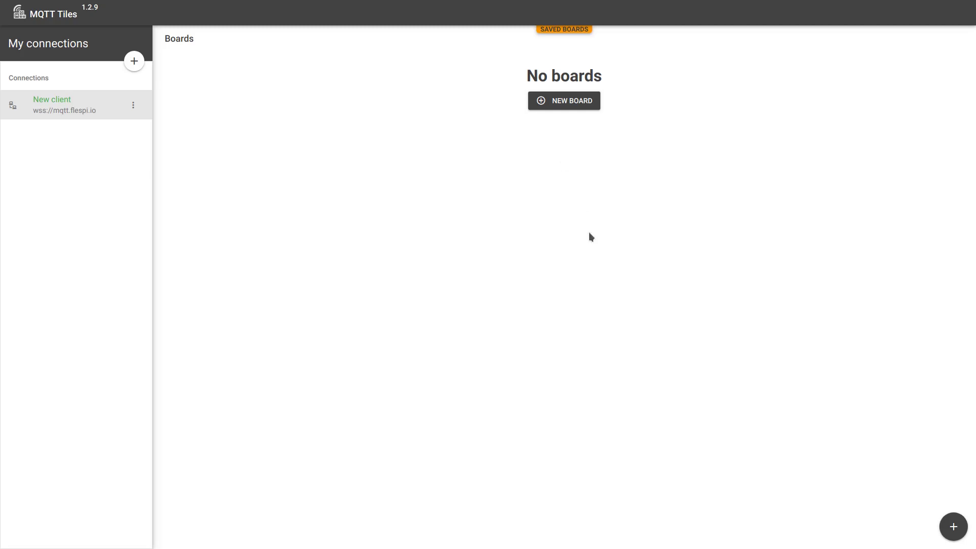
Add a board, save it as New board, and show it in full view.
{"action": "left_click", "coordinate": [953, 527]}
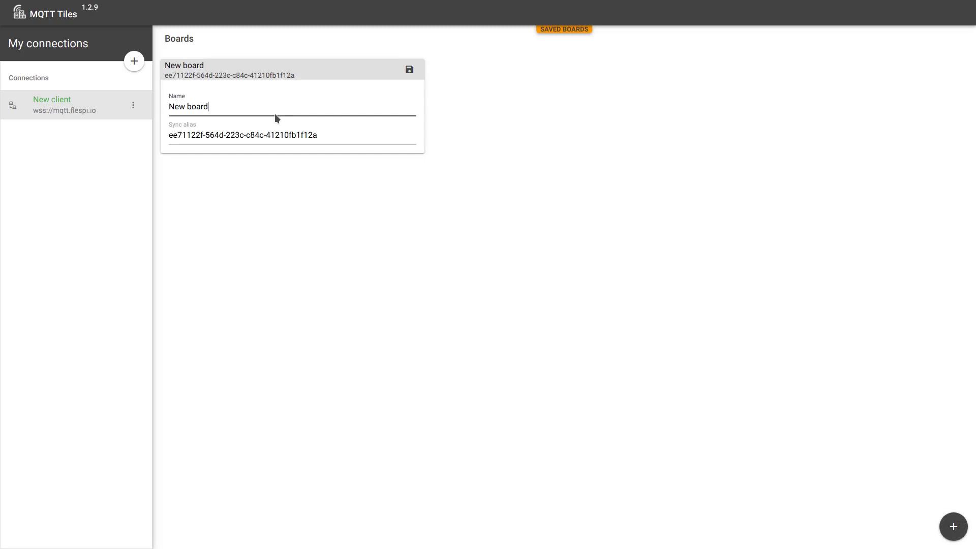
{"action": "left_click", "coordinate": [409, 70]}
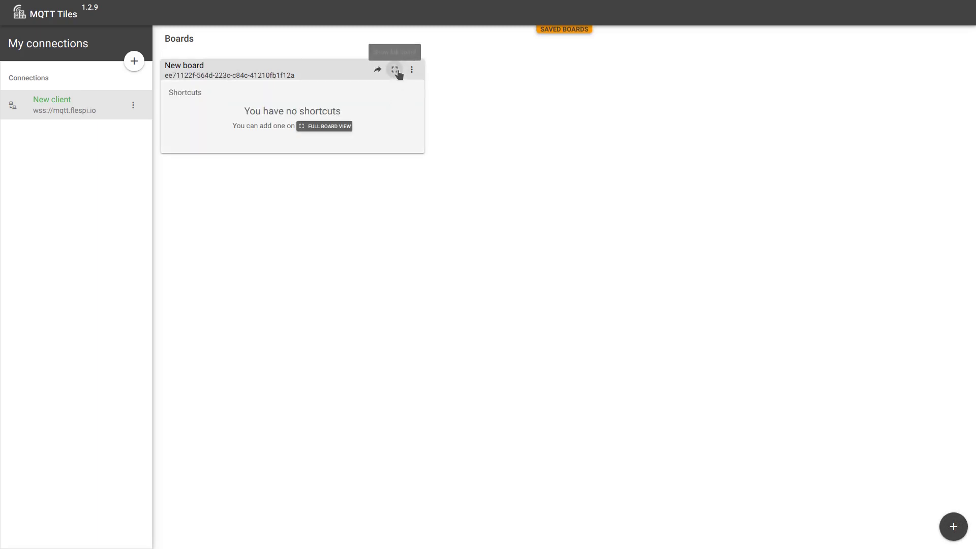
{"action": "left_click", "coordinate": [396, 71]}
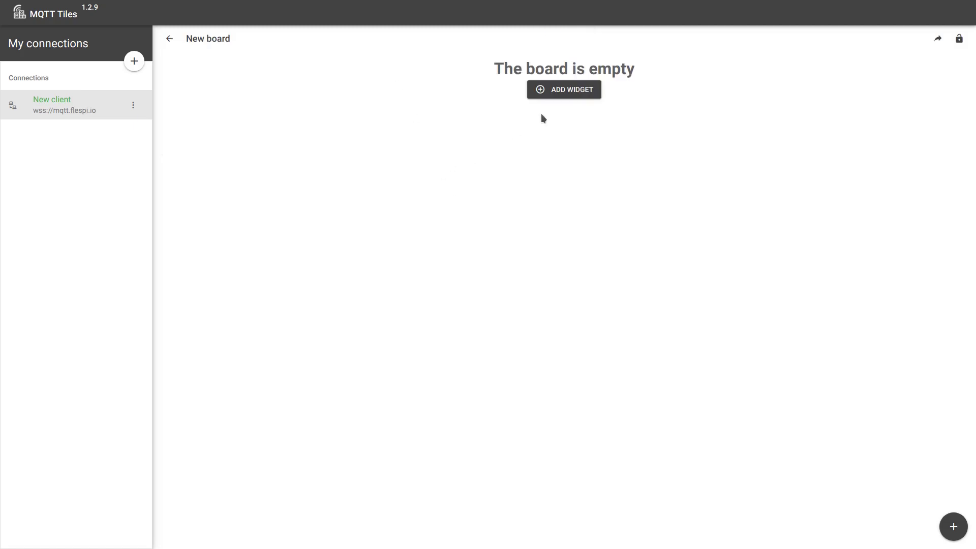
Start a new Text widget and name it Channel traffic.
{"action": "left_click", "coordinate": [565, 92]}
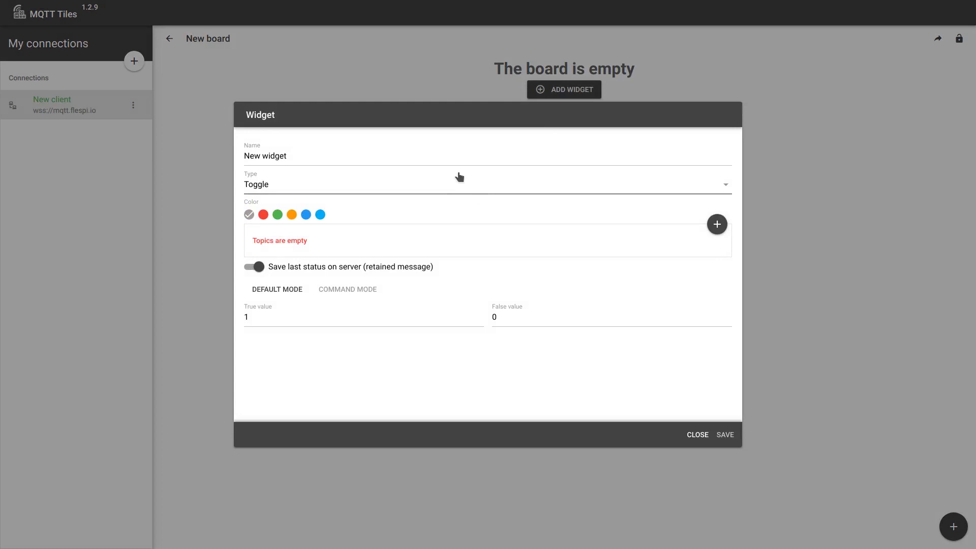
{"action": "left_click", "coordinate": [297, 182]}
{"action": "left_click", "coordinate": [288, 206]}
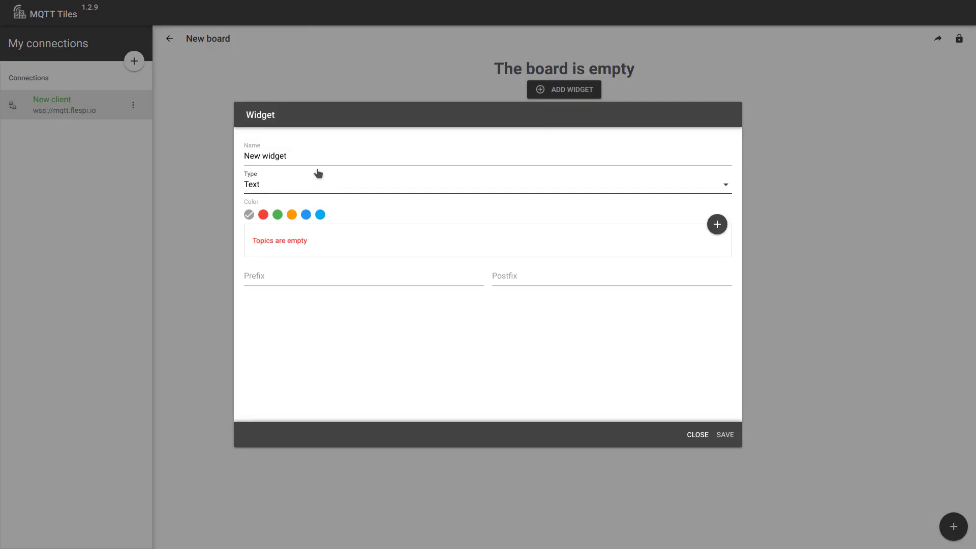
{"action": "left_click", "coordinate": [296, 154]}
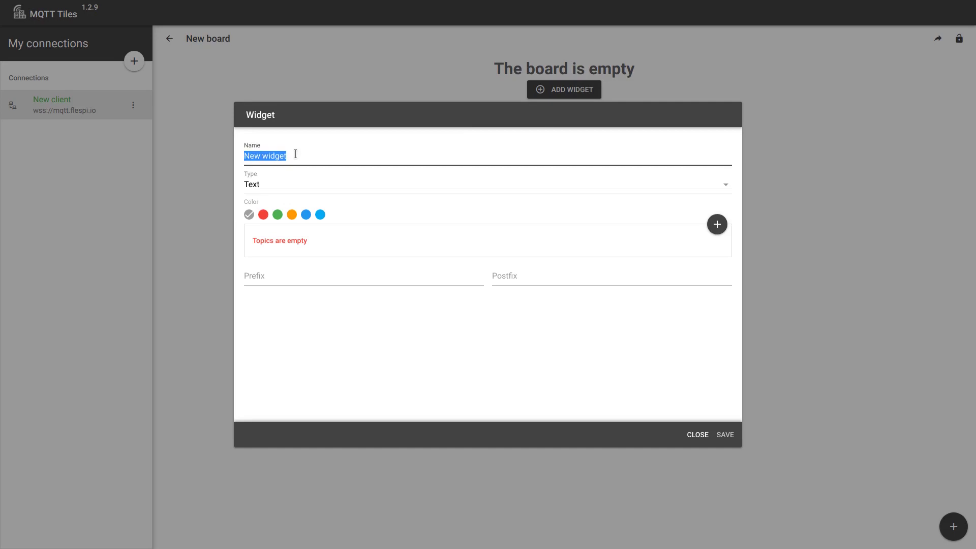
{"action": "type", "text": "Chaneel"}
{"action": "key", "text": "BackSpace"}
{"action": "key", "text": "BackSpace"}
{"action": "type", "text": "nel traffic"}
Make the widget red with topic flespi/state/gw/channels/6686/traffic and save it.
{"action": "left_click", "coordinate": [262, 214]}
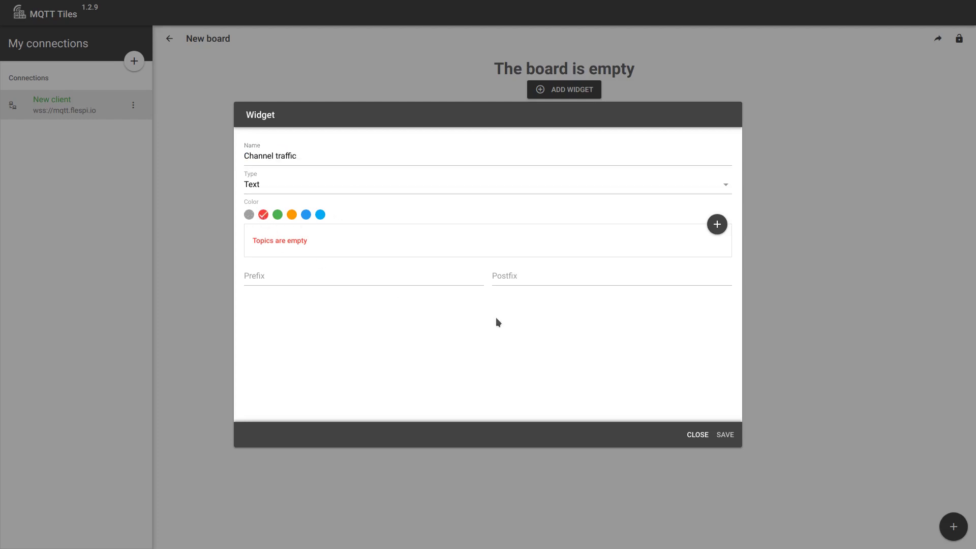
{"action": "left_click", "coordinate": [717, 226]}
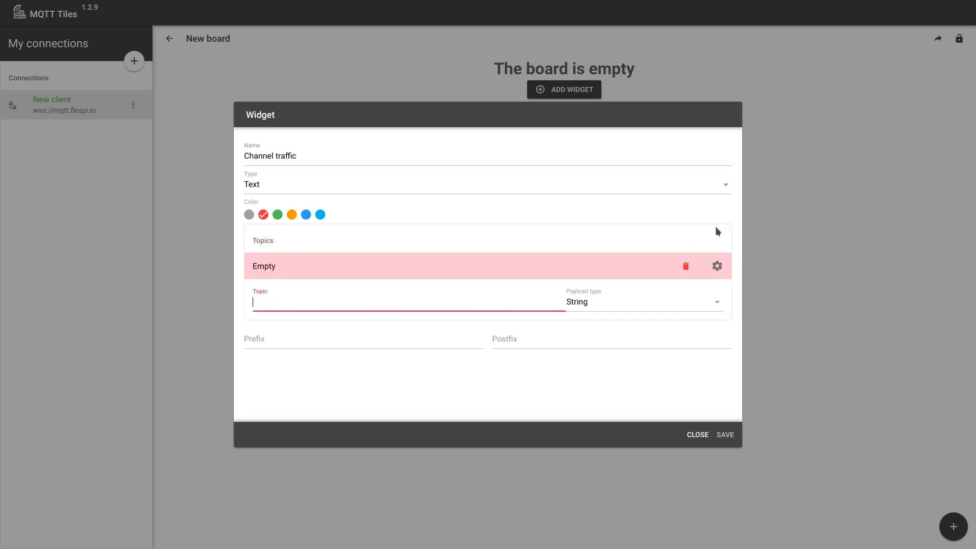
{"action": "left_click", "coordinate": [361, 296]}
{"action": "type", "text": "flespi/state/gw/channels/6686/traffic"}
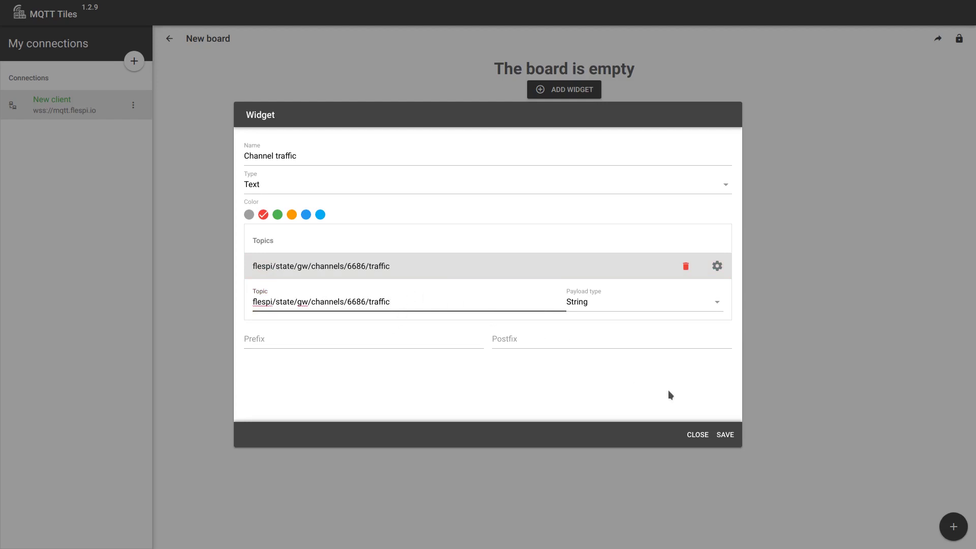
{"action": "left_click", "coordinate": [725, 436]}
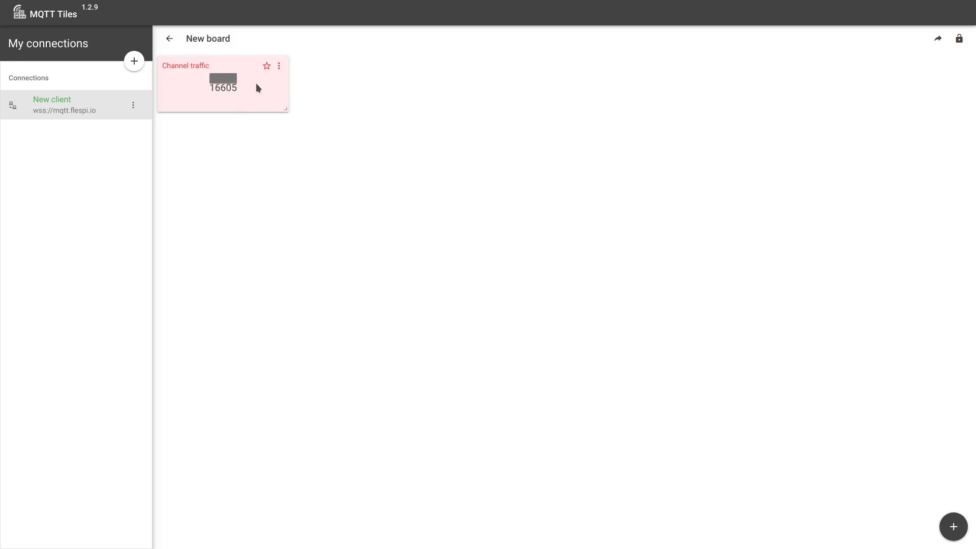
Star the Channel traffic tile, check the Boards list, and reopen New board full view.
{"action": "left_click", "coordinate": [267, 67]}
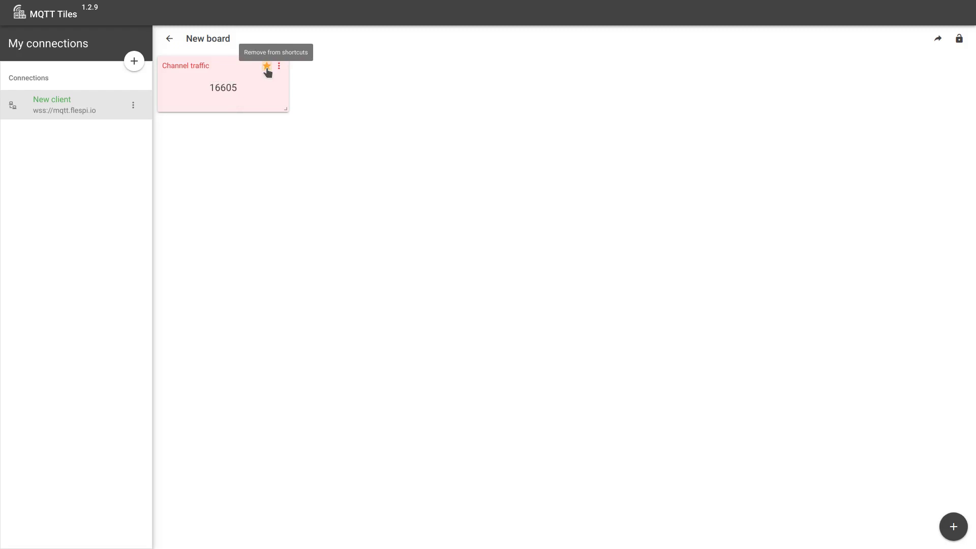
{"action": "left_click", "coordinate": [169, 39]}
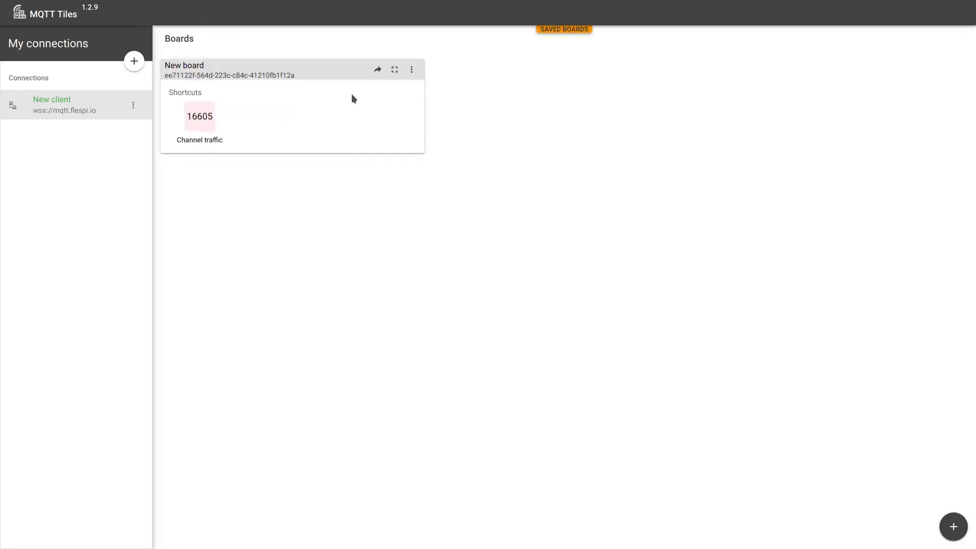
{"action": "left_click", "coordinate": [395, 70]}
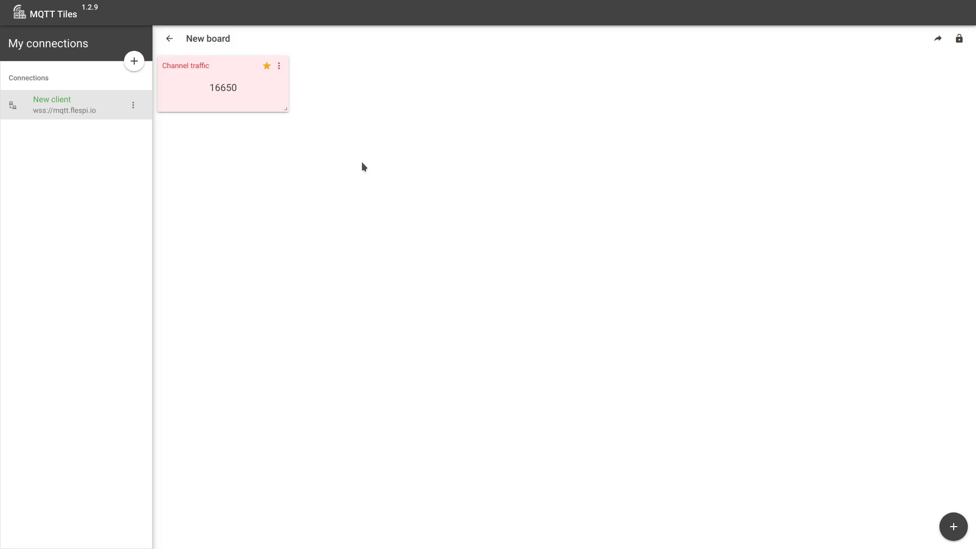
Start a green Toggle widget named Stream on/off with topic flespi/state/gw/streams/2646/enabled.
{"action": "left_click", "coordinate": [954, 529]}
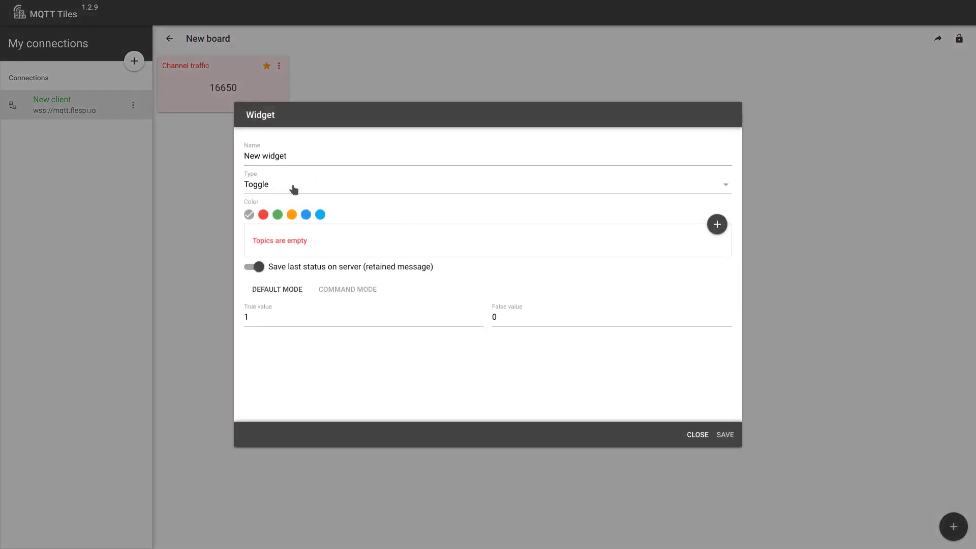
{"action": "triple_click", "coordinate": [293, 152]}
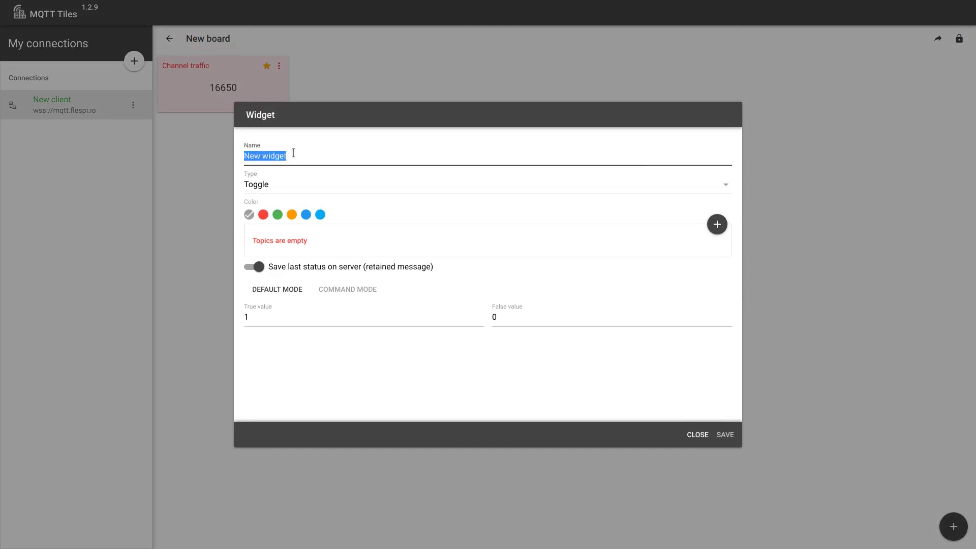
{"action": "type", "text": "Stre"}
{"action": "type", "text": "am on/off"}
{"action": "left_click", "coordinate": [277, 215]}
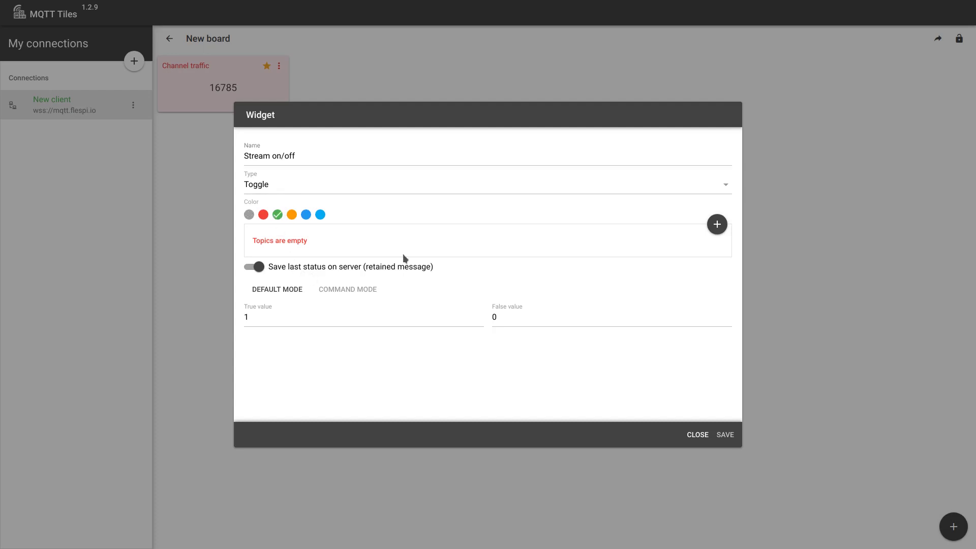
{"action": "left_click", "coordinate": [717, 224]}
{"action": "type", "text": "flespi/state/gw/streams/2646/enabled"}
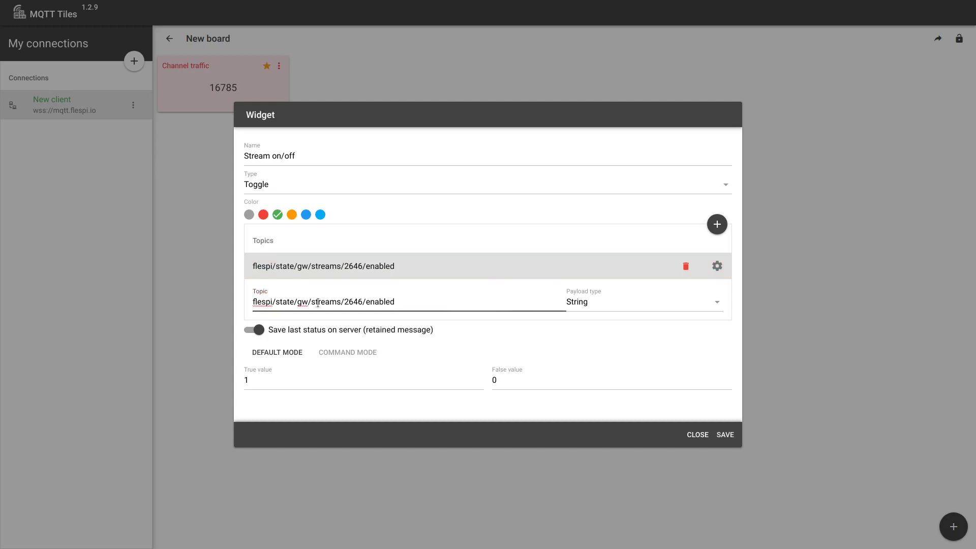
Enable command mode and set both action topics to flespi/rest/put/gw/streams/2646.
{"action": "left_click", "coordinate": [348, 354]}
{"action": "scroll", "coordinate": [351, 356], "scroll_direction": "down", "scroll_amount": 1}
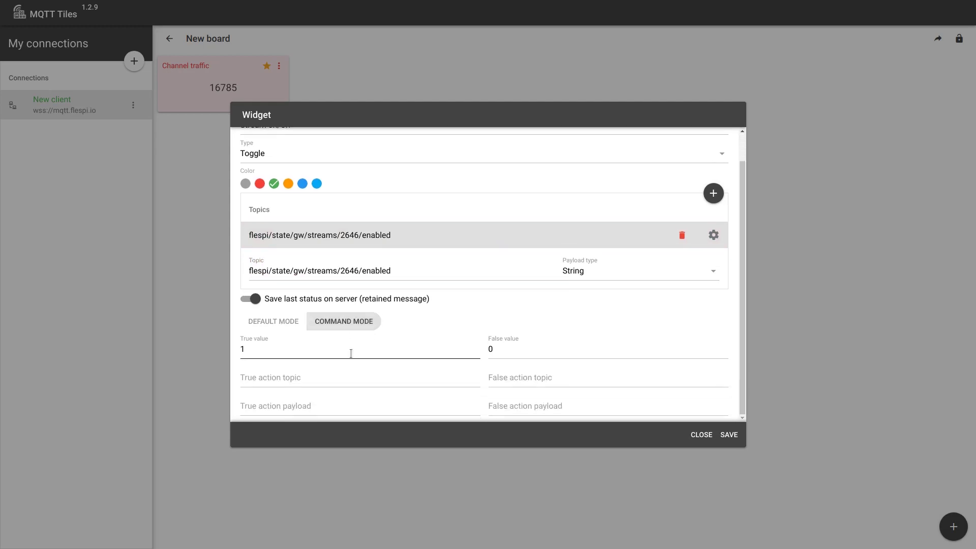
{"action": "left_click", "coordinate": [355, 377]}
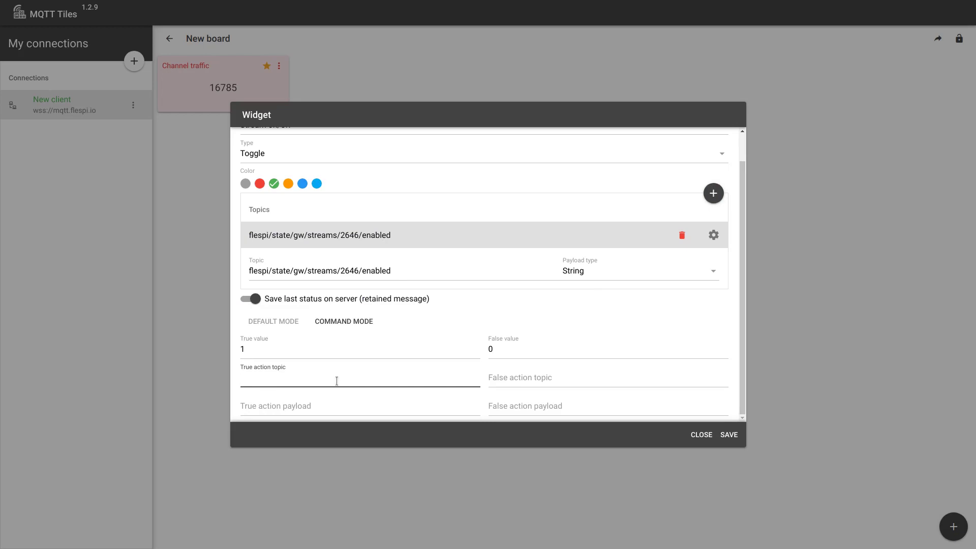
{"action": "type", "text": "flespi/rest/put/gw/streams/2646"}
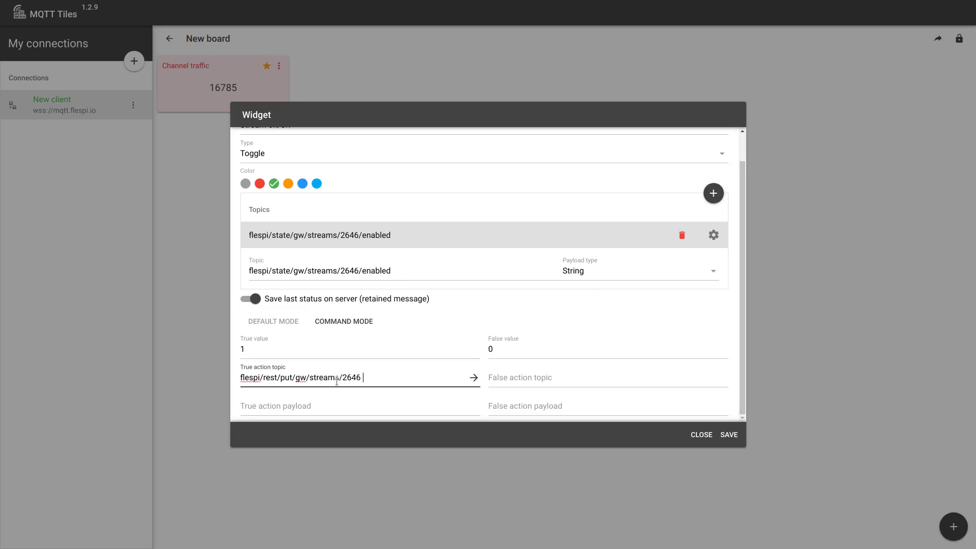
{"action": "left_click", "coordinate": [544, 380]}
{"action": "type", "text": "flespi/rest/put/gw/streams/2646"}
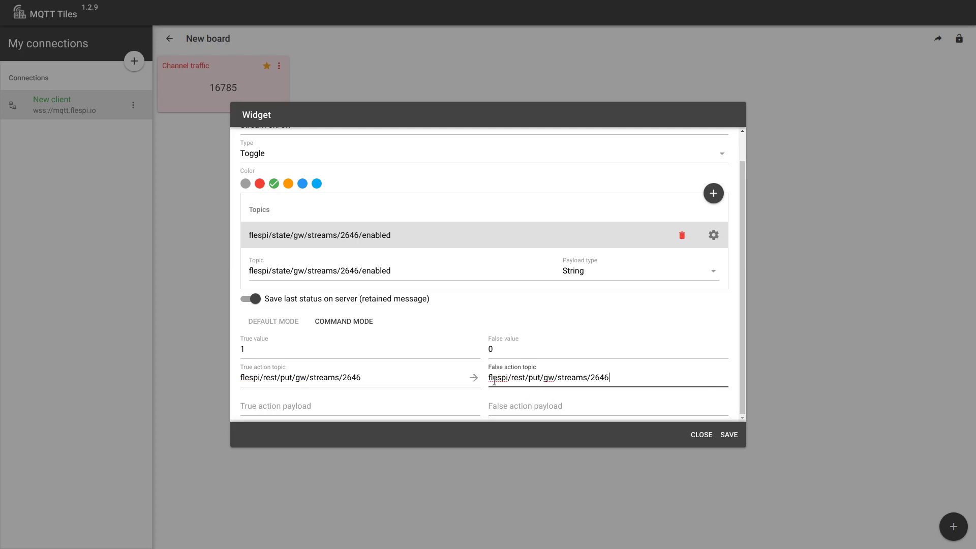
{"action": "left_click", "coordinate": [432, 375]}
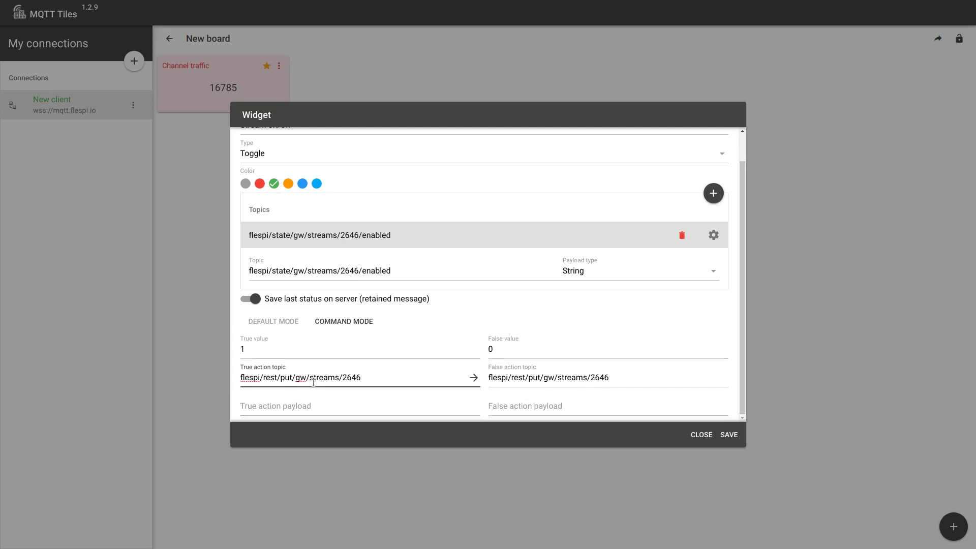
Set the on payload to {"enabled": true} and the off payload to {"enabled": false}.
{"action": "left_click", "coordinate": [326, 405]}
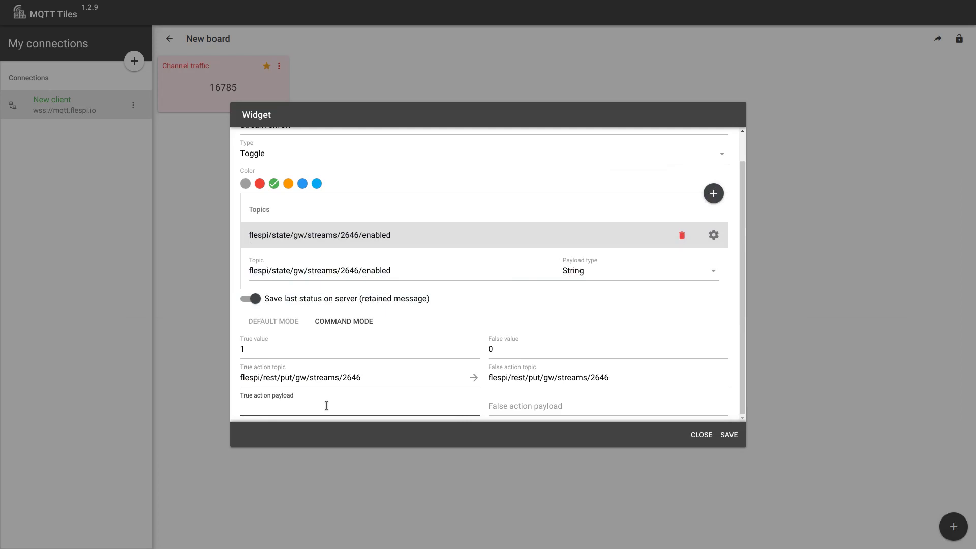
{"action": "type", "text": "{\"enabled\": true}"}
{"action": "left_click", "coordinate": [508, 407]}
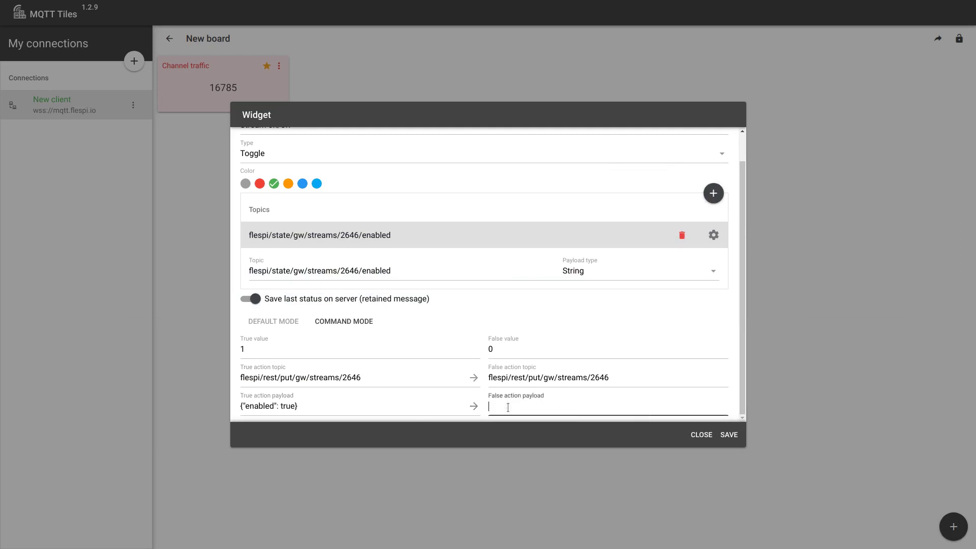
{"action": "type", "text": "{\"enabled\": true}"}
{"action": "double_click", "coordinate": [531, 406]}
{"action": "type", "text": "false"}
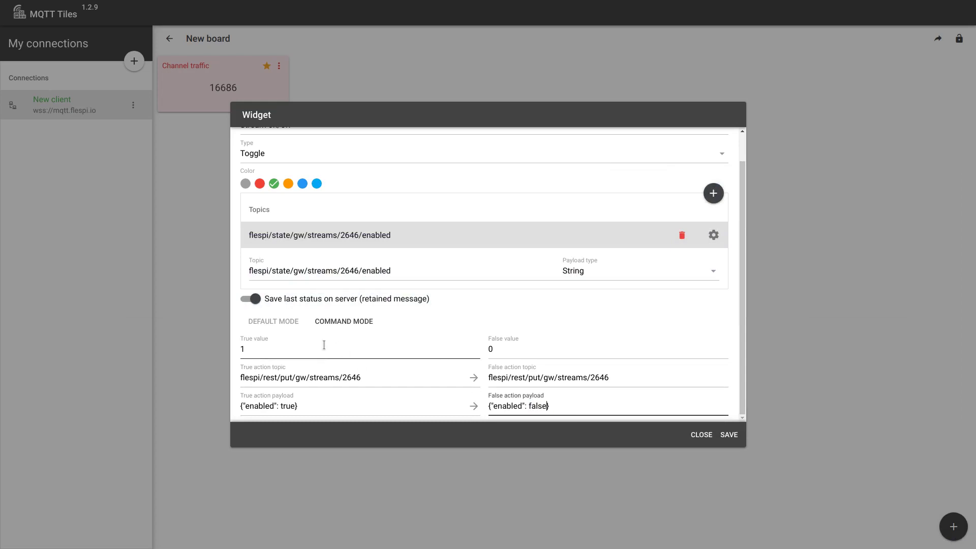
Change the toggle's True/False values from 1/0 to true/false.
{"action": "double_click", "coordinate": [324, 345]}
{"action": "type", "text": "true"}
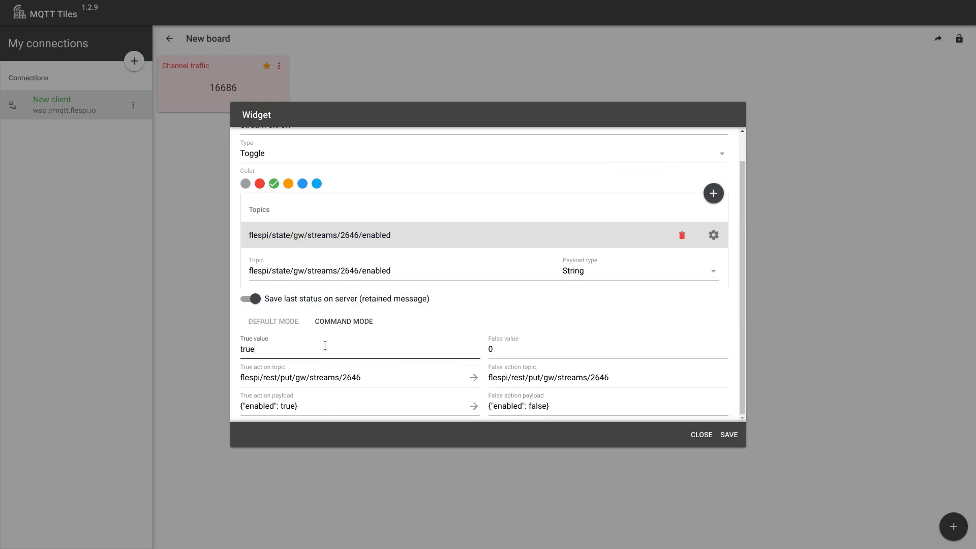
{"action": "double_click", "coordinate": [510, 347]}
{"action": "type", "text": "false"}
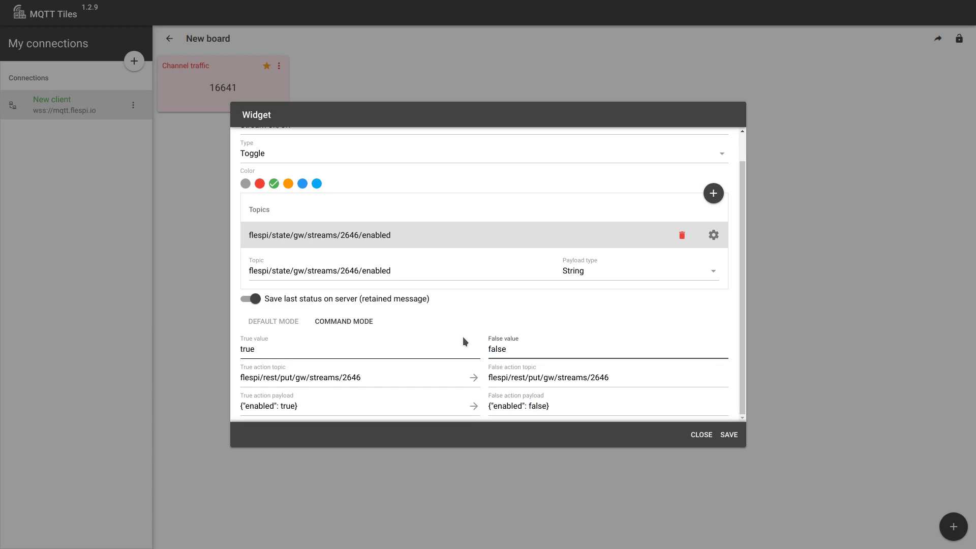
Save the Stream on/off toggle, then switch http_stream off and back on from the tile.
{"action": "left_click", "coordinate": [728, 436]}
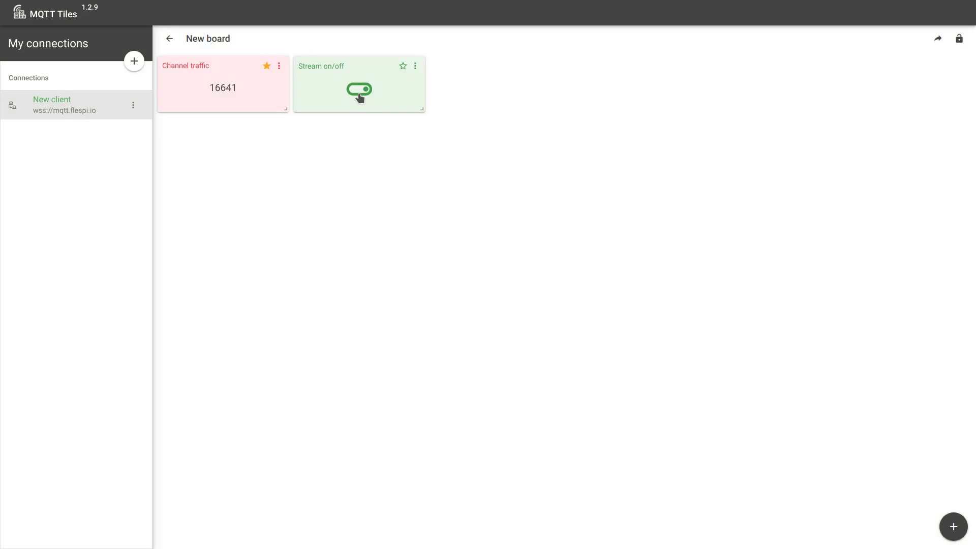
{"action": "key", "text": "F11"}
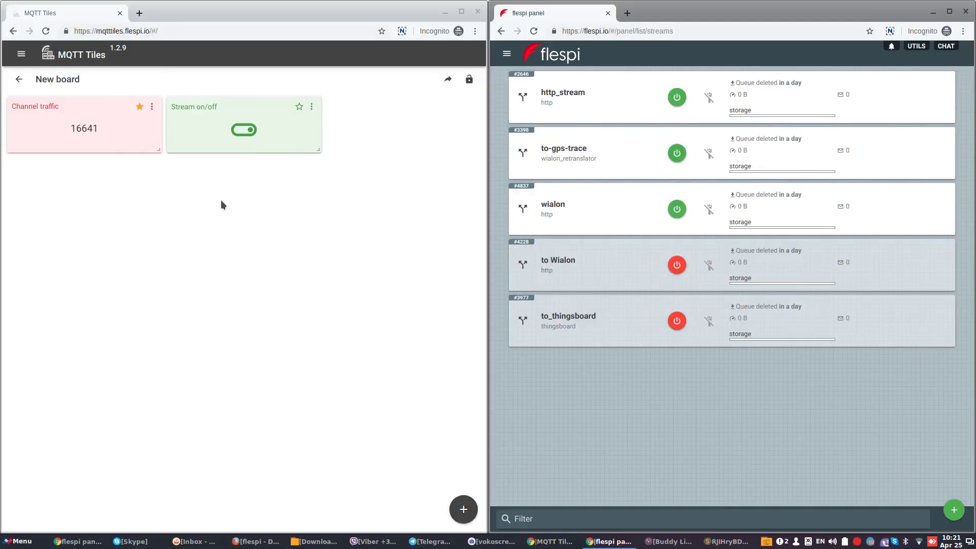
{"action": "left_click", "coordinate": [245, 133]}
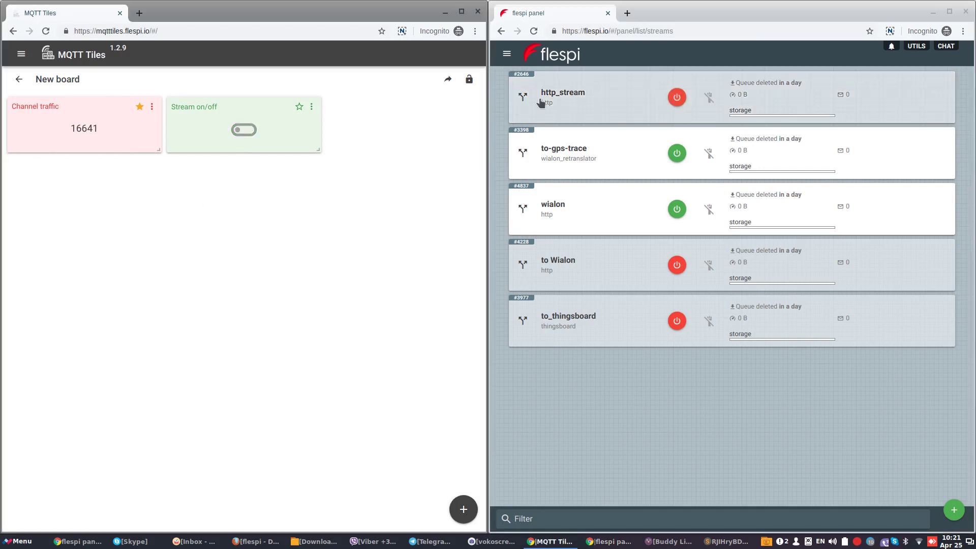
{"action": "left_click", "coordinate": [245, 135]}
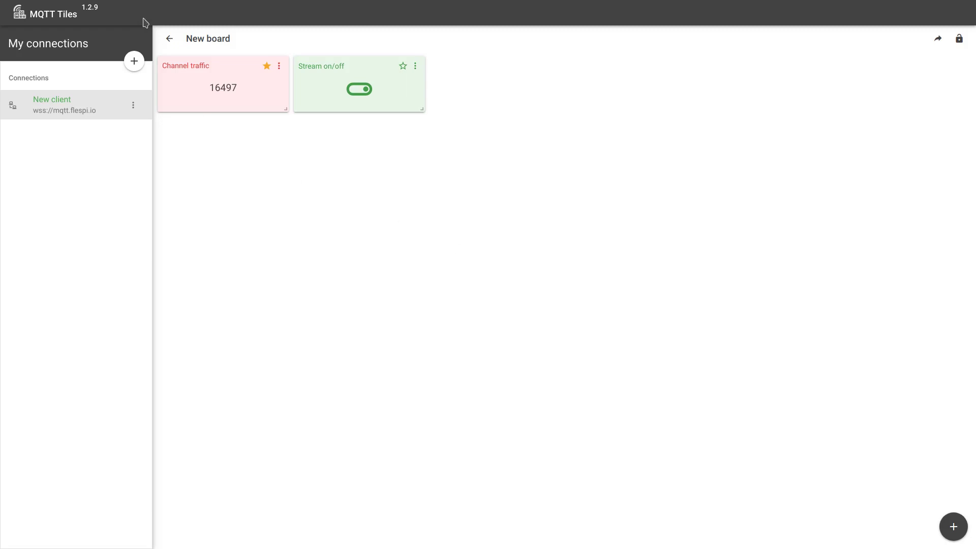
Copy a share link for New board from the Boards list and exit fullscreen.
{"action": "left_click", "coordinate": [170, 39]}
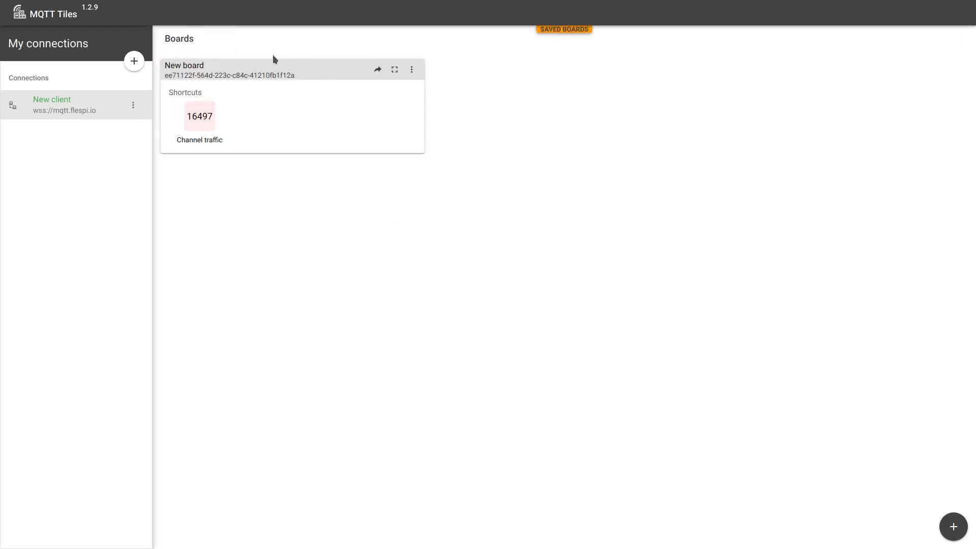
{"action": "left_click", "coordinate": [378, 75]}
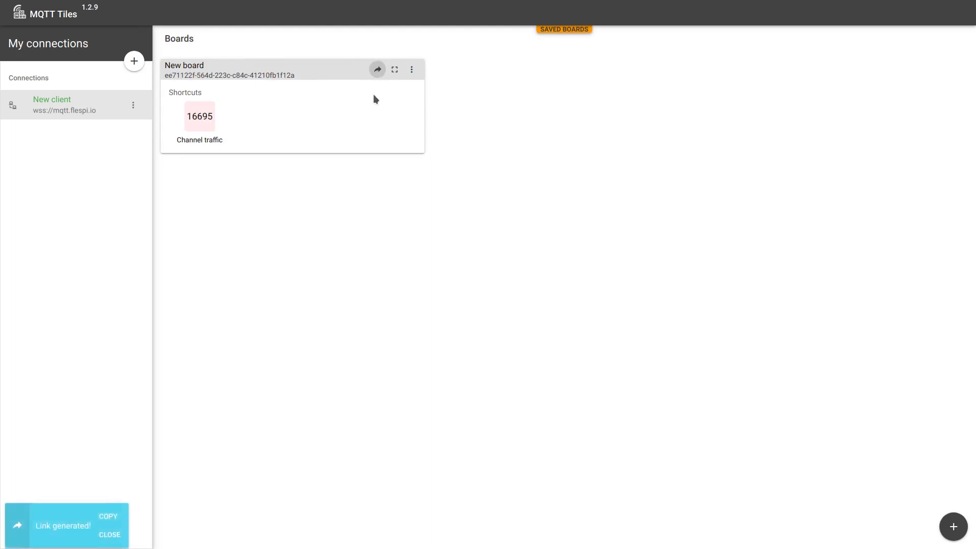
{"action": "left_click", "coordinate": [112, 517]}
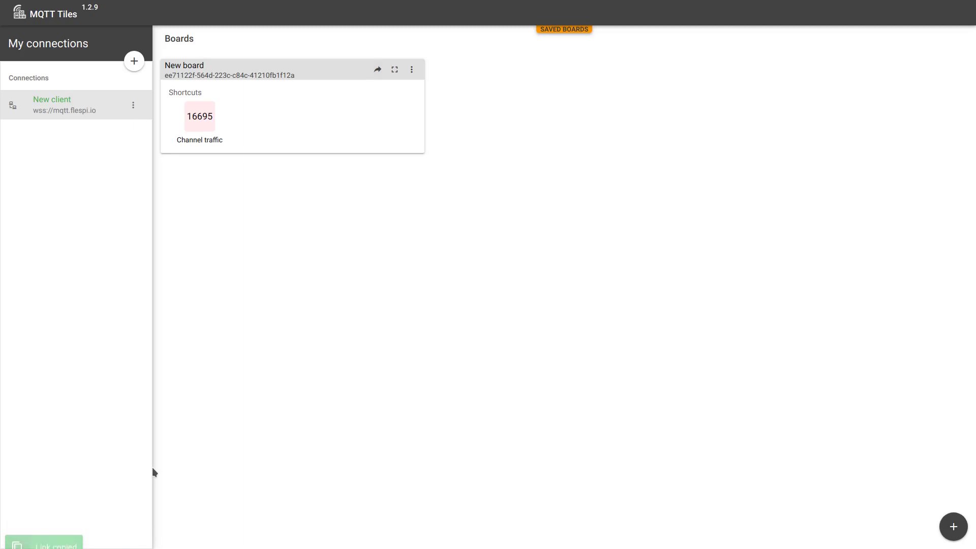
{"action": "key", "text": "F11"}
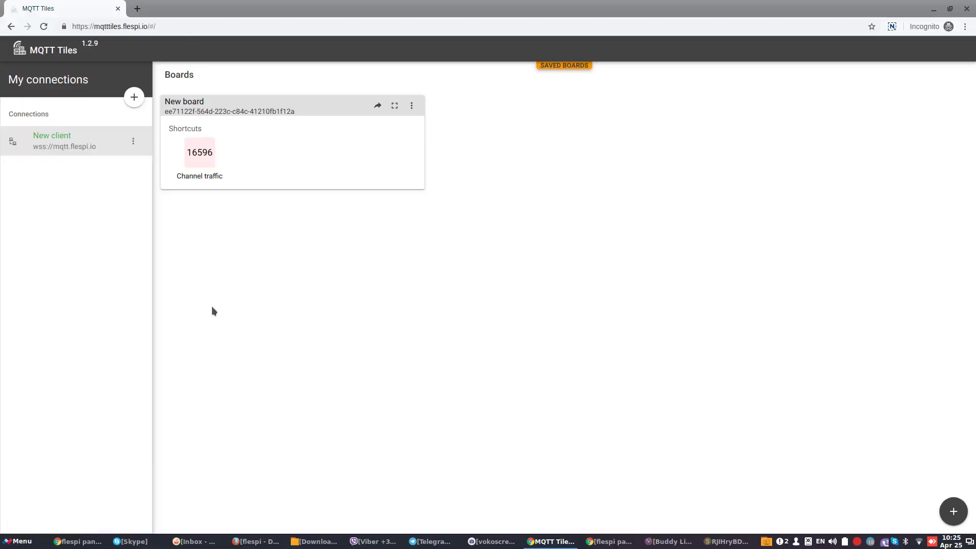
Open a new browser tab.
{"action": "left_click", "coordinate": [138, 9]}
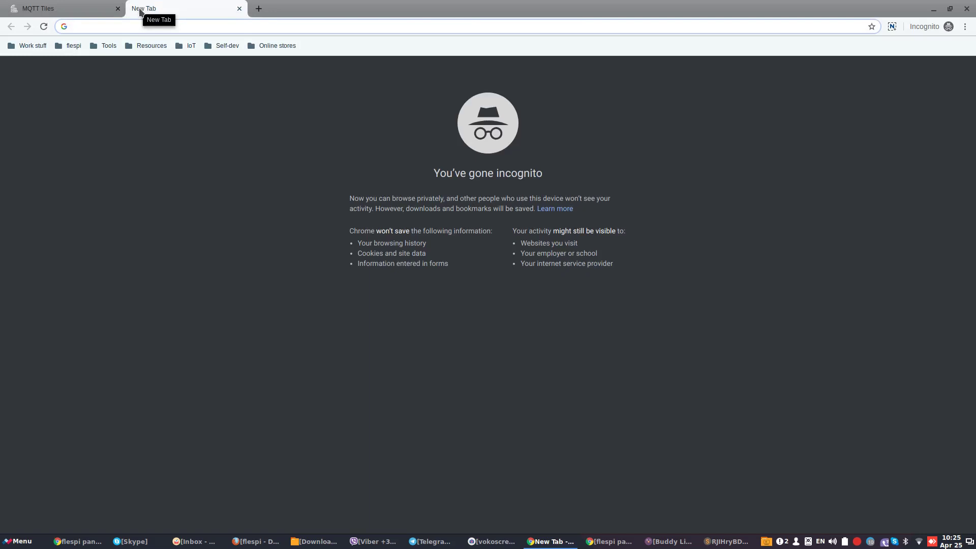